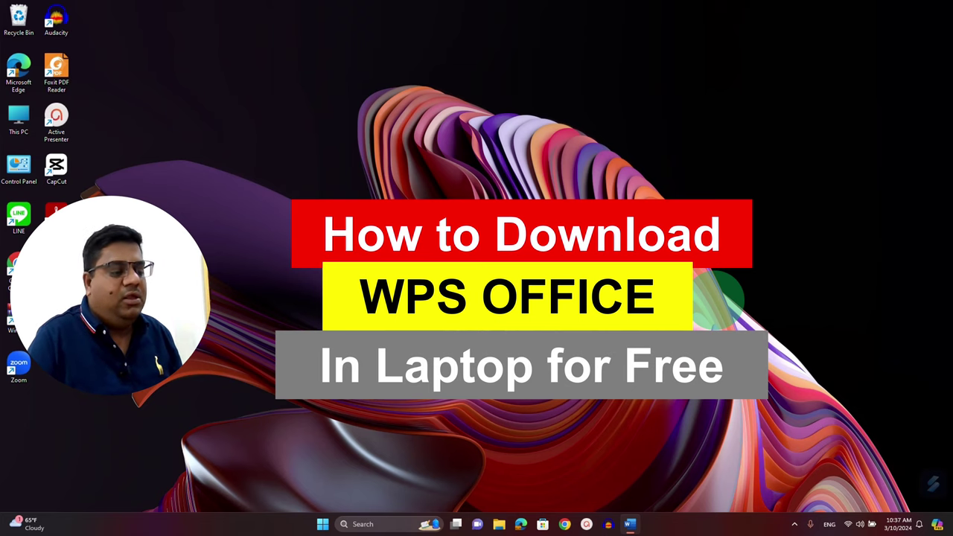
Launch Chrome and search Google for 'wps office'.
{"action": "left_click", "coordinate": [564, 524]}
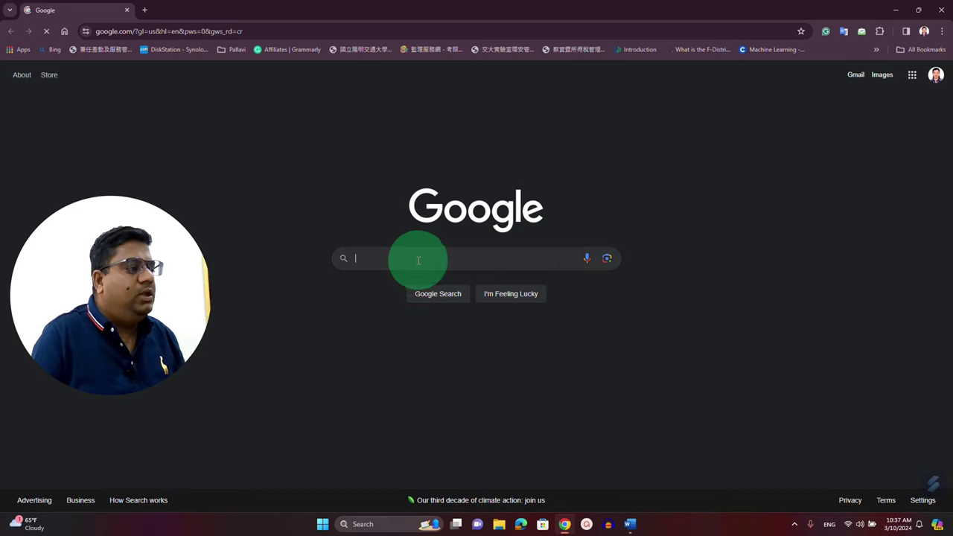
{"action": "left_click", "coordinate": [420, 258]}
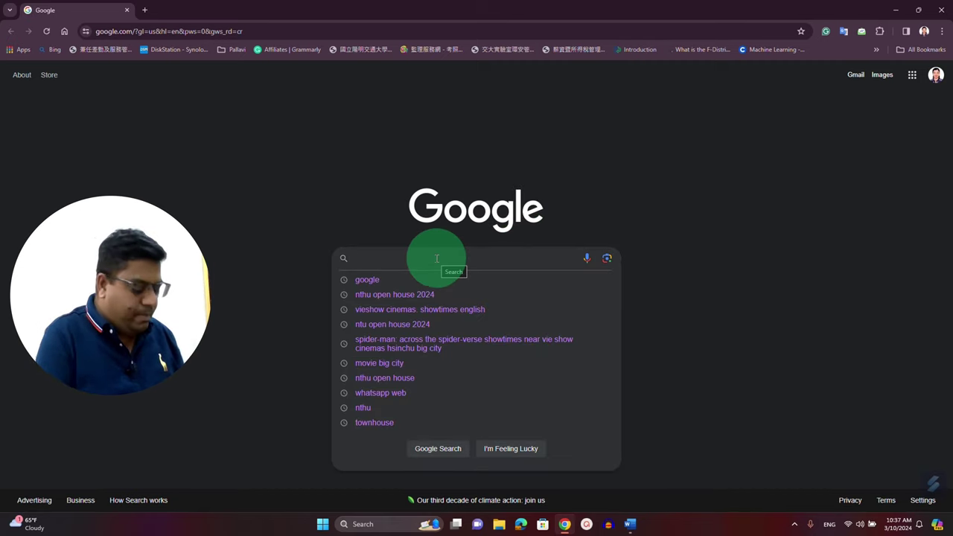
{"action": "type", "text": "wps offi"}
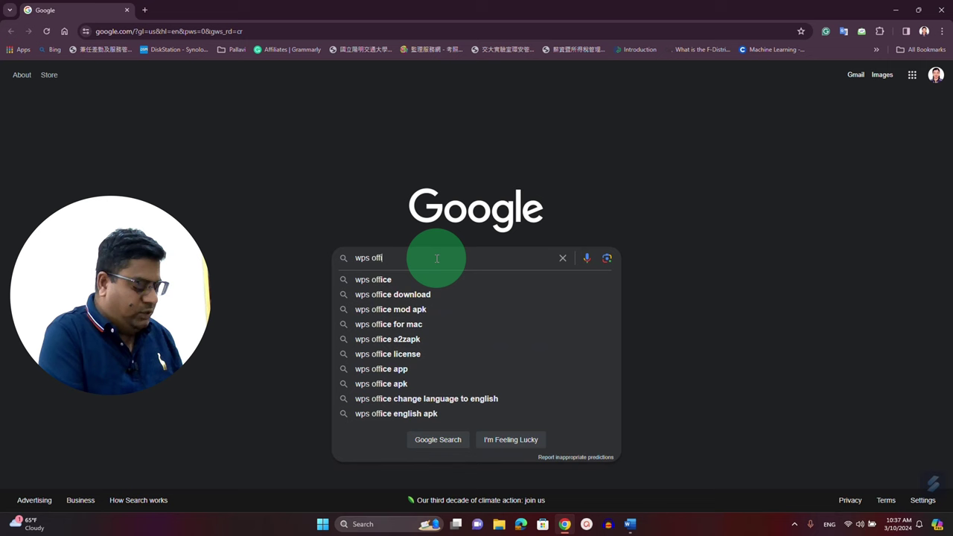
{"action": "type", "text": "ce"}
{"action": "key", "text": "Return"}
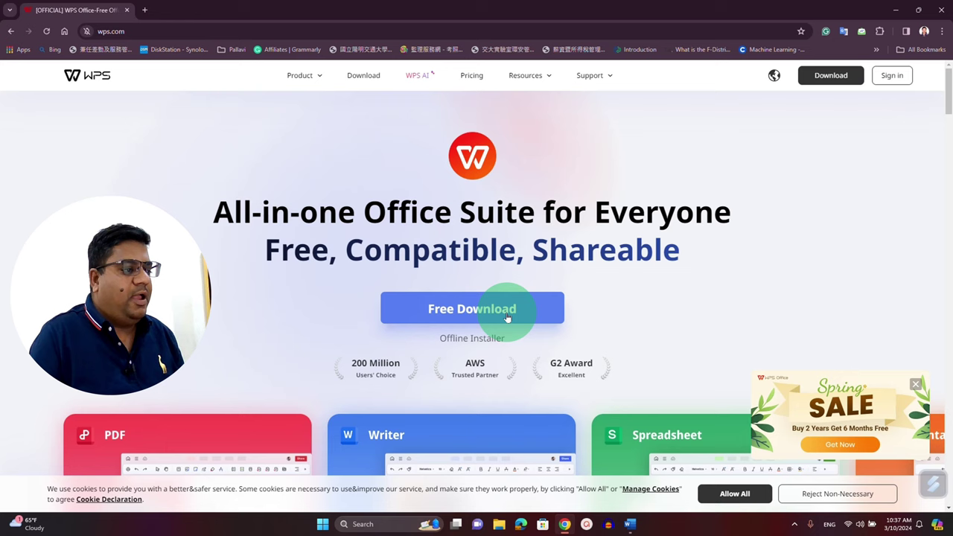
Save the free WPS Office installer to the Desktop and show the recent downloads list.
{"action": "left_click", "coordinate": [506, 317]}
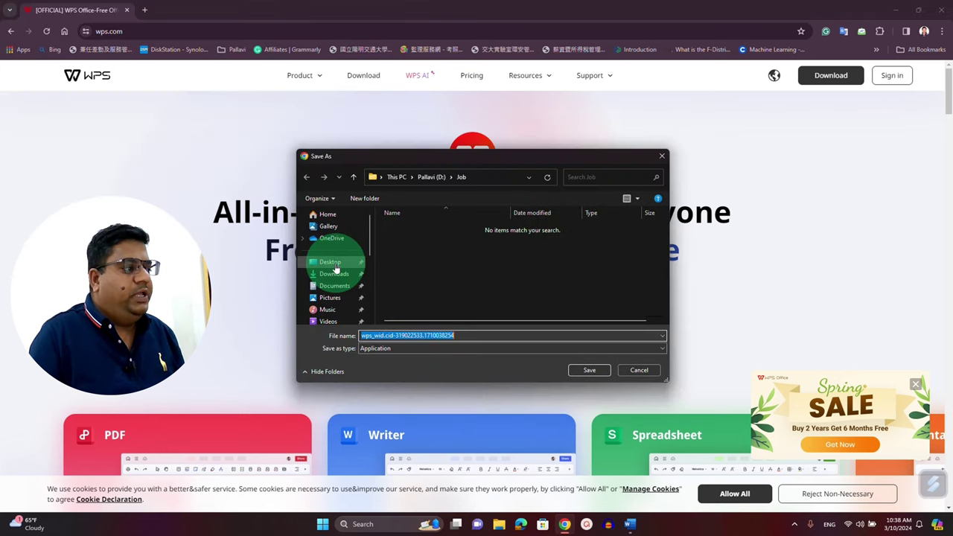
{"action": "left_click", "coordinate": [333, 264]}
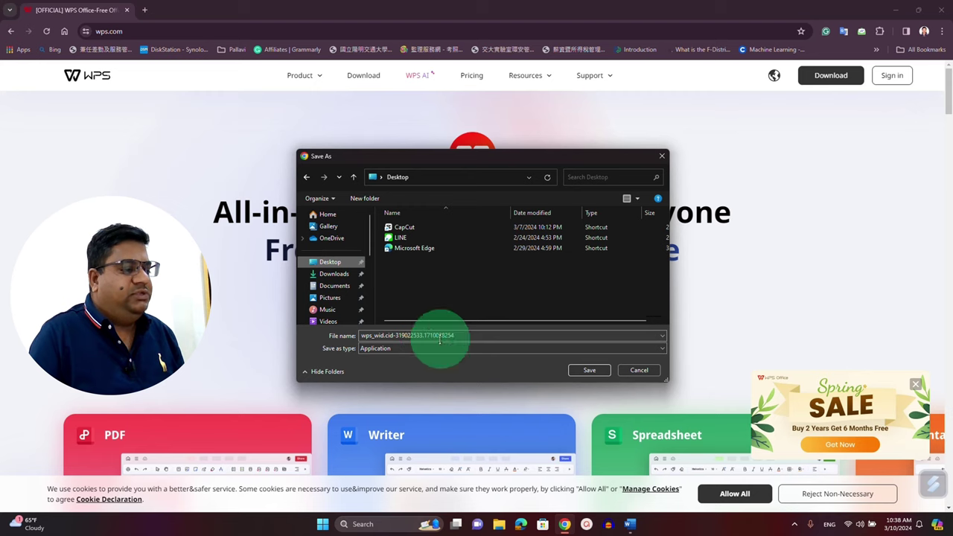
{"action": "left_click", "coordinate": [584, 373]}
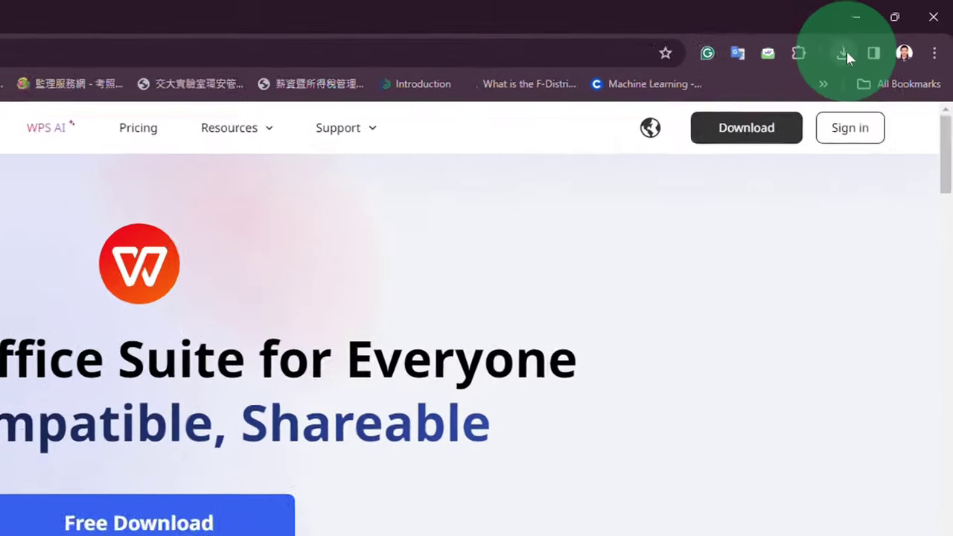
{"action": "left_click", "coordinate": [825, 62]}
{"action": "mouse_move", "coordinate": [656, 154]}
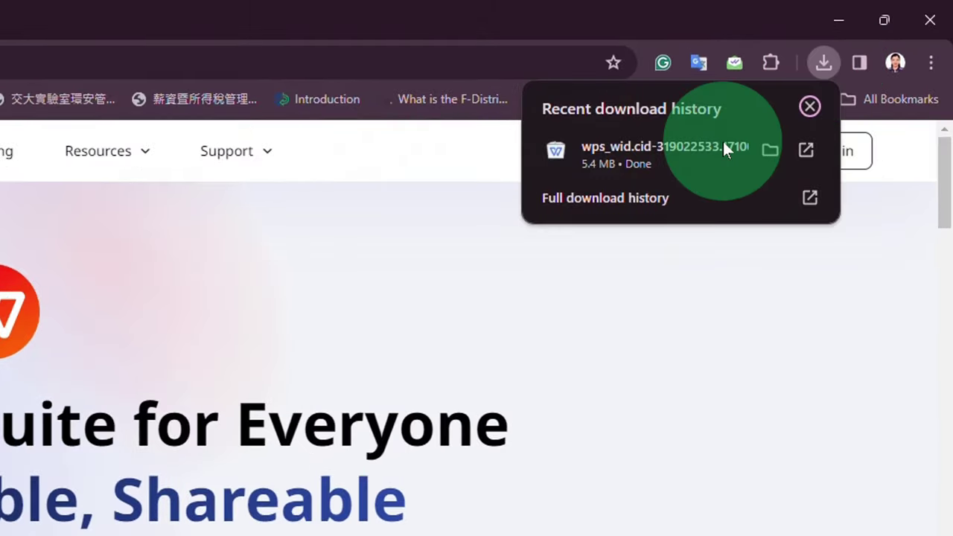
Run the downloaded WPS installer from its Desktop folder and bring its setup window forward.
{"action": "left_click", "coordinate": [775, 154]}
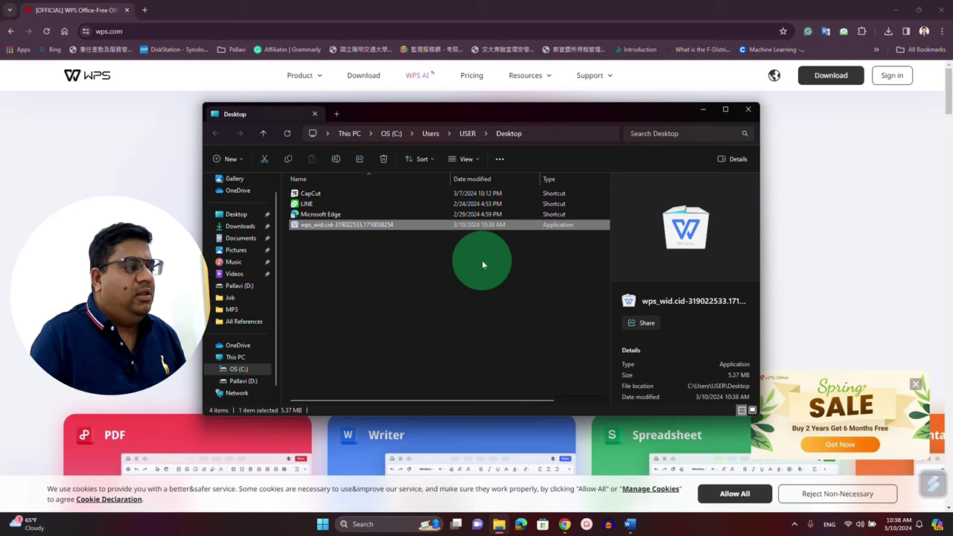
{"action": "double_click", "coordinate": [358, 226]}
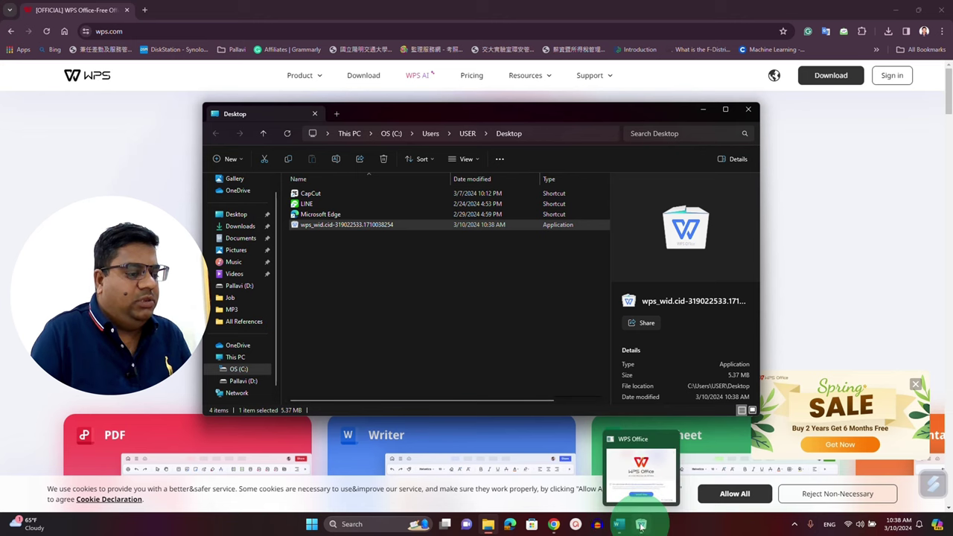
{"action": "left_click", "coordinate": [641, 526]}
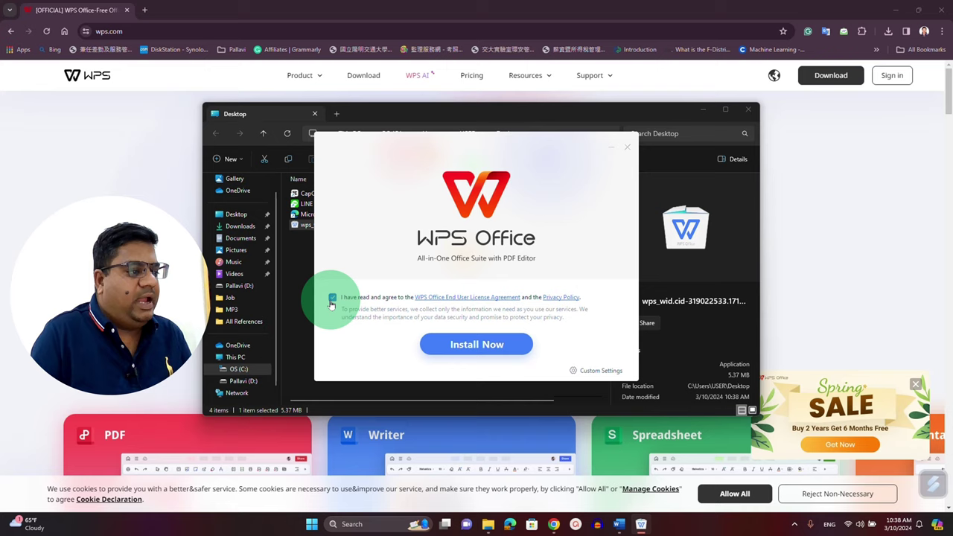
Start the WPS Office installation and let it run to completion.
{"action": "left_click", "coordinate": [480, 345]}
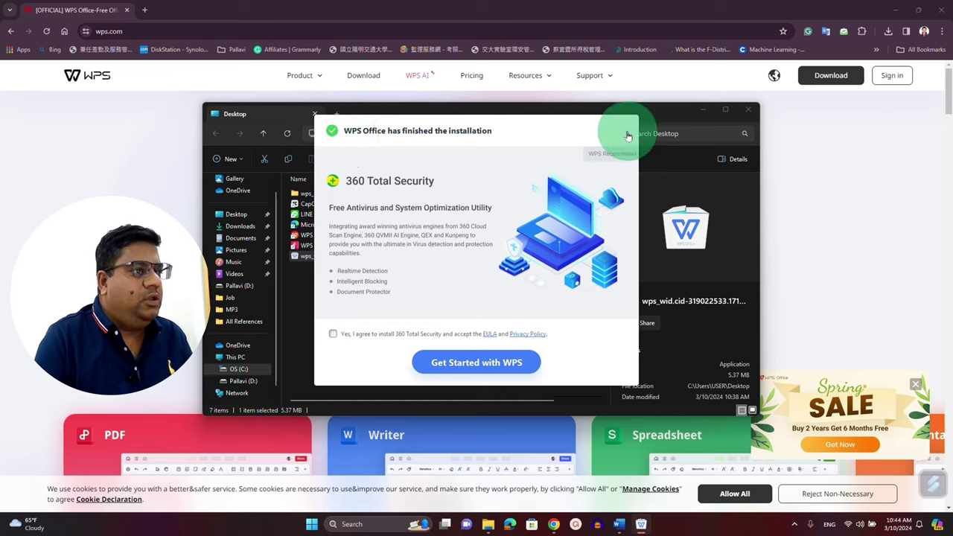
Close the finished installer and bring up the Start menu's All apps list.
{"action": "left_click", "coordinate": [626, 134]}
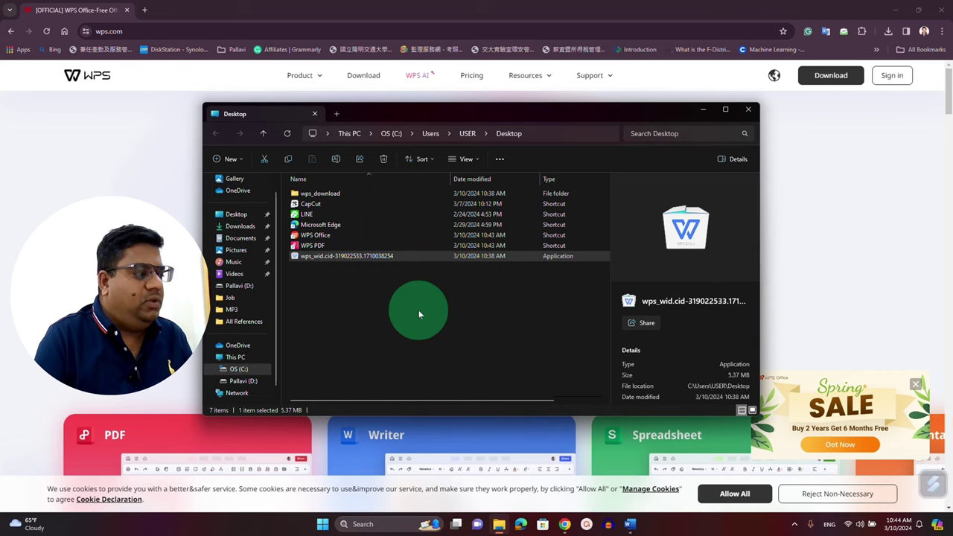
{"action": "left_click", "coordinate": [322, 525]}
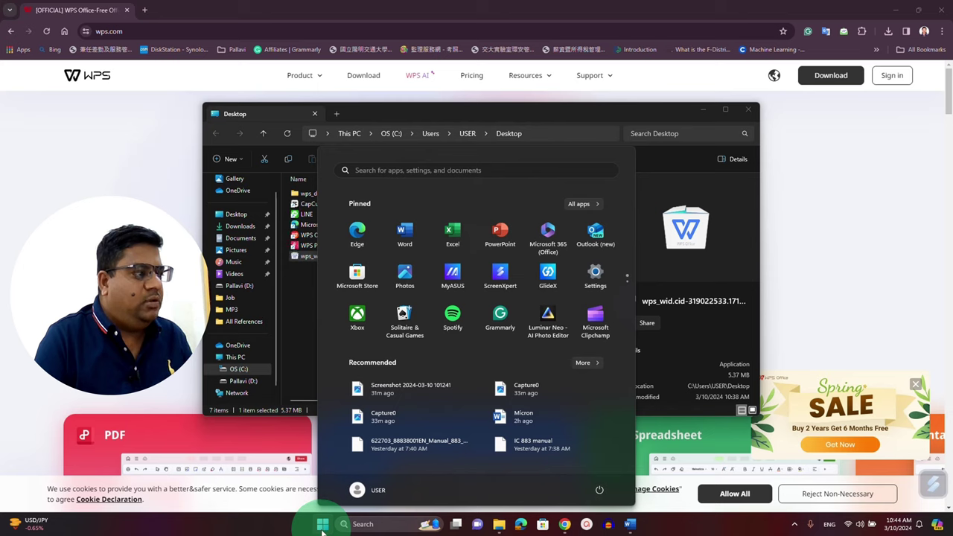
{"action": "left_click", "coordinate": [579, 205]}
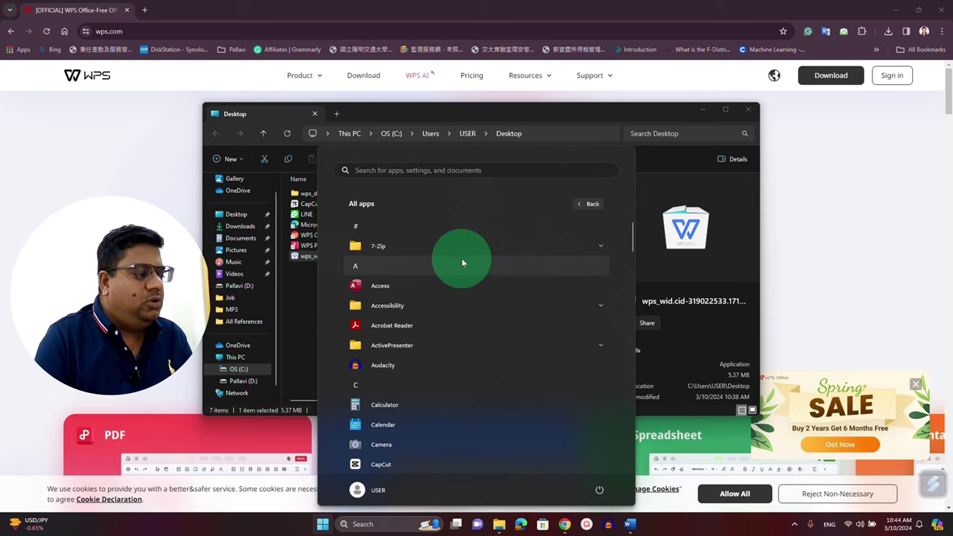
Scroll to W, expand the WPS Office folder and launch WPS Office.
{"action": "scroll", "coordinate": [462, 258], "scroll_direction": "down", "scroll_amount": 1}
{"action": "scroll", "coordinate": [459, 266], "scroll_direction": "down", "scroll_amount": 5}
{"action": "scroll", "coordinate": [459, 268], "scroll_direction": "down", "scroll_amount": 4}
{"action": "scroll", "coordinate": [458, 271], "scroll_direction": "down", "scroll_amount": 2}
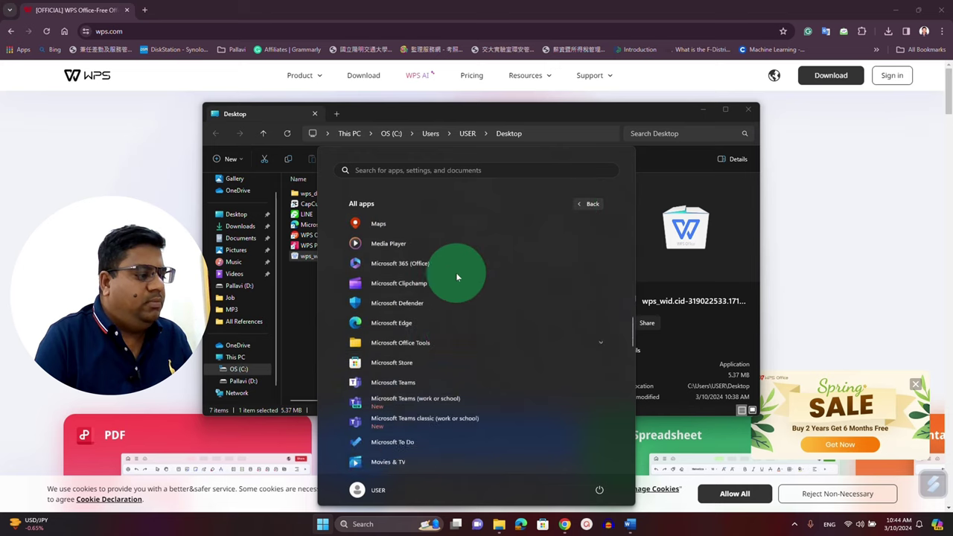
{"action": "scroll", "coordinate": [456, 274], "scroll_direction": "down", "scroll_amount": 3}
{"action": "scroll", "coordinate": [455, 277], "scroll_direction": "down", "scroll_amount": 4}
{"action": "scroll", "coordinate": [454, 281], "scroll_direction": "down", "scroll_amount": 4}
{"action": "scroll", "coordinate": [452, 286], "scroll_direction": "down", "scroll_amount": 4}
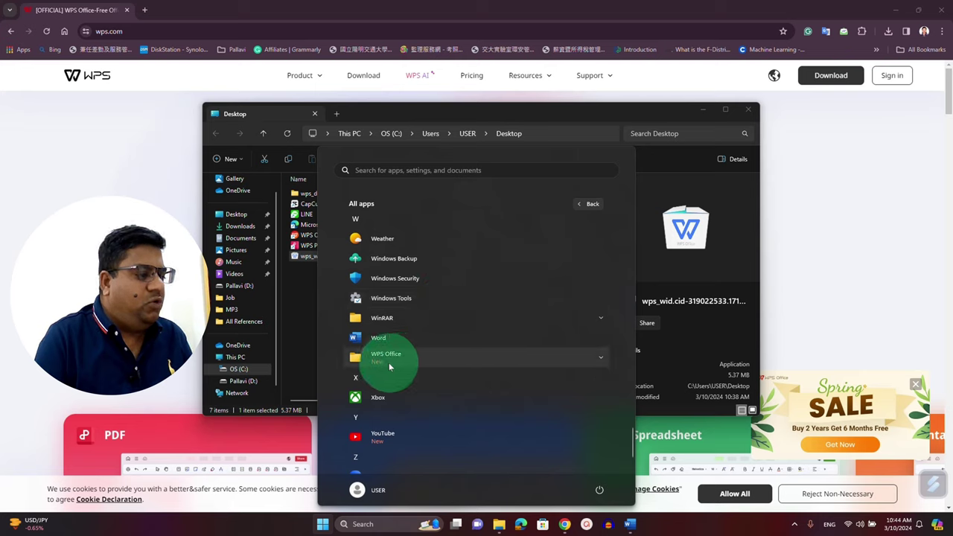
{"action": "left_click", "coordinate": [601, 361]}
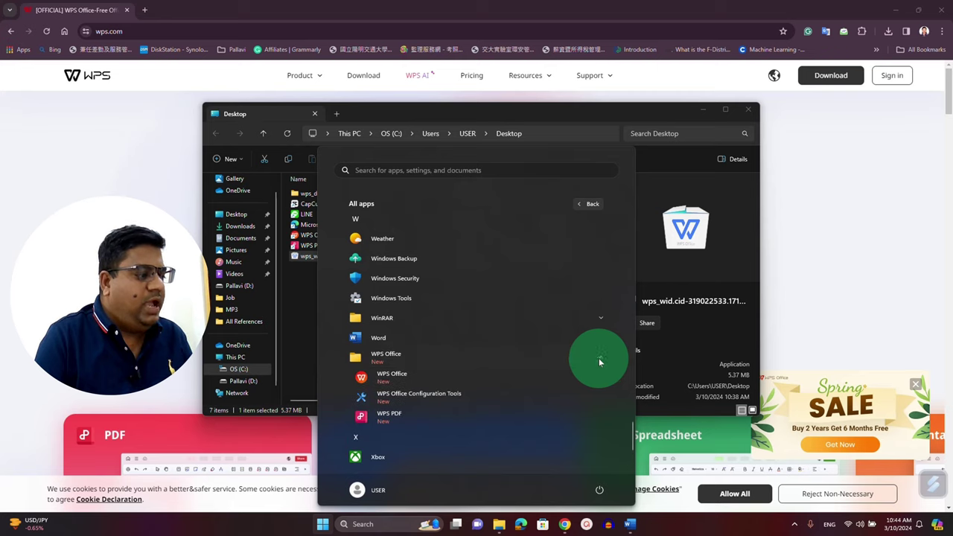
{"action": "left_click", "coordinate": [425, 380]}
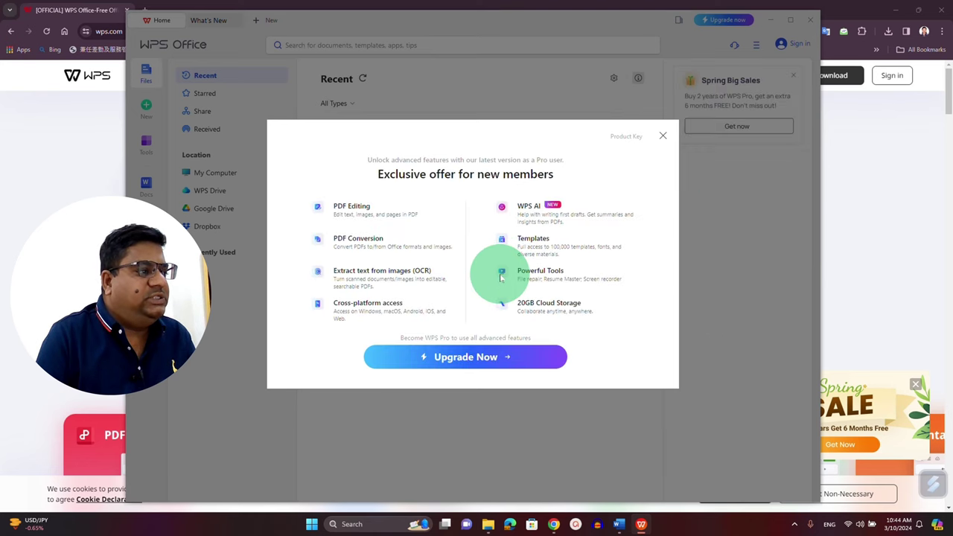
Dismiss the member offer, maximize the window, page through What's New, then return Home.
{"action": "left_click", "coordinate": [662, 137]}
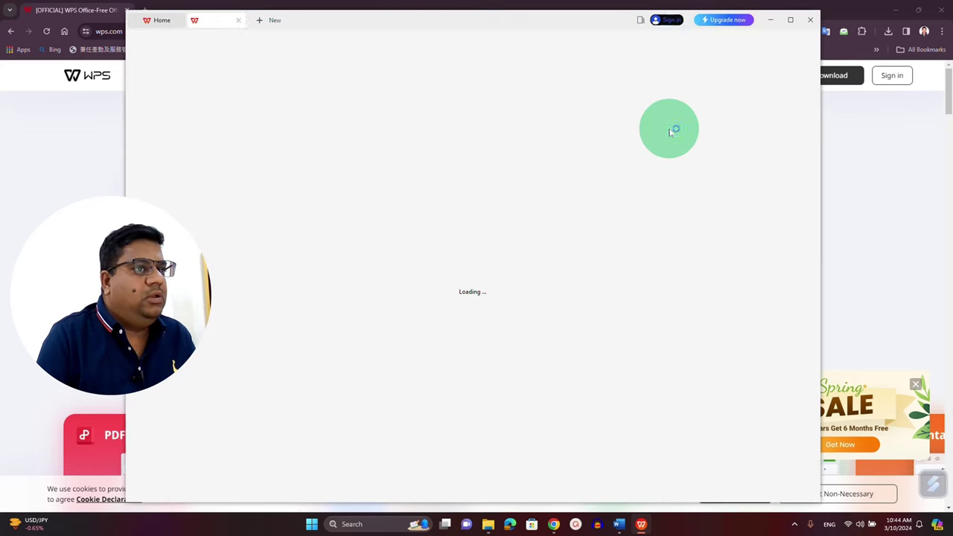
{"action": "left_click", "coordinate": [792, 23]}
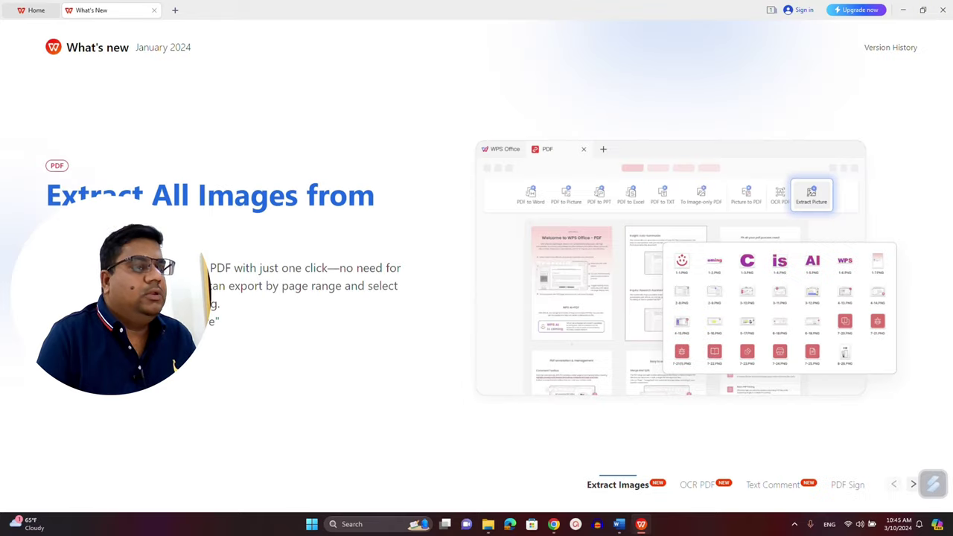
{"action": "left_click", "coordinate": [106, 402]}
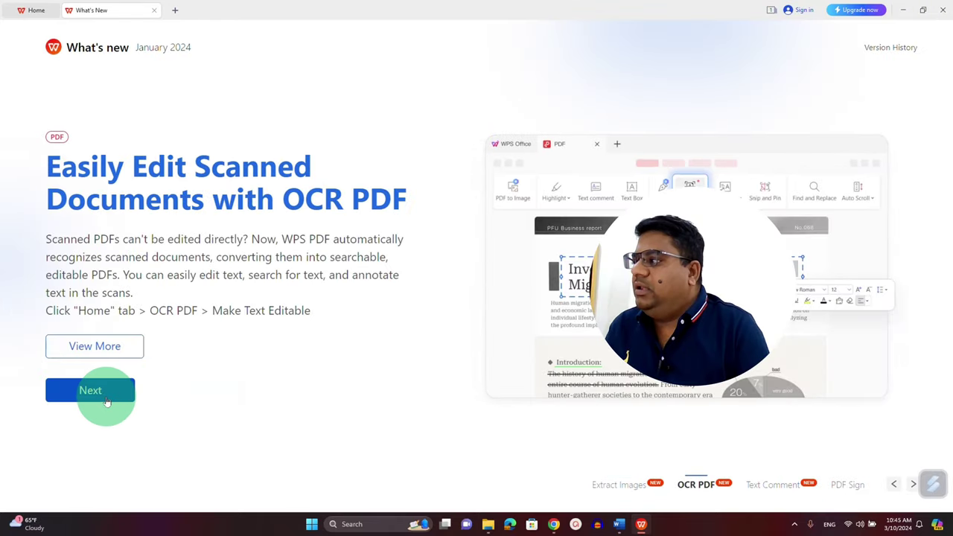
{"action": "left_click", "coordinate": [106, 395]}
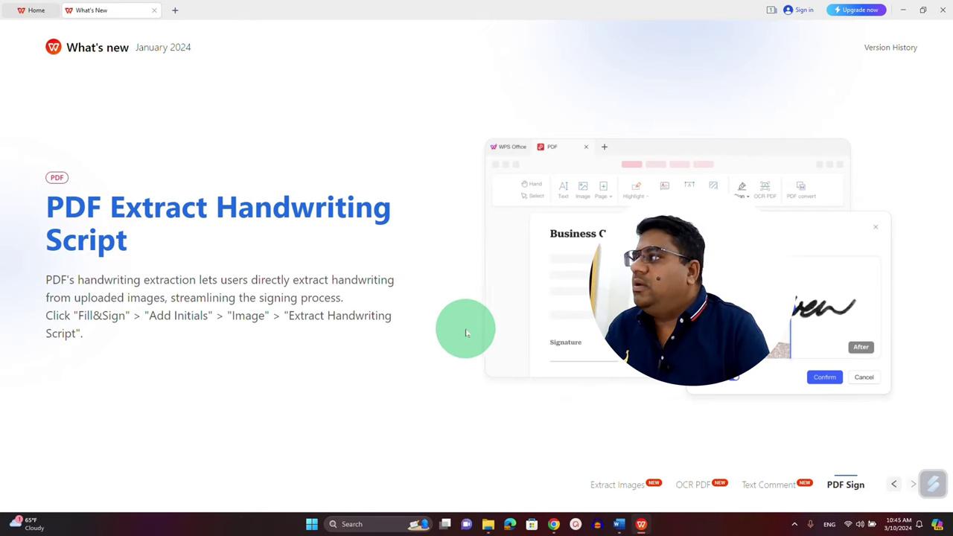
{"action": "left_click", "coordinate": [30, 10]}
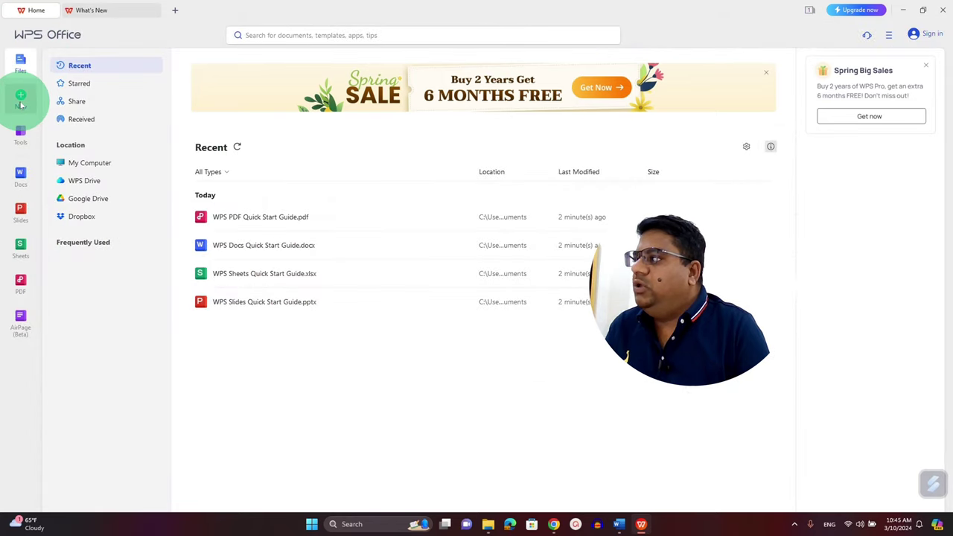
Create a Blank document from the Docs section of the New page.
{"action": "left_click", "coordinate": [21, 105]}
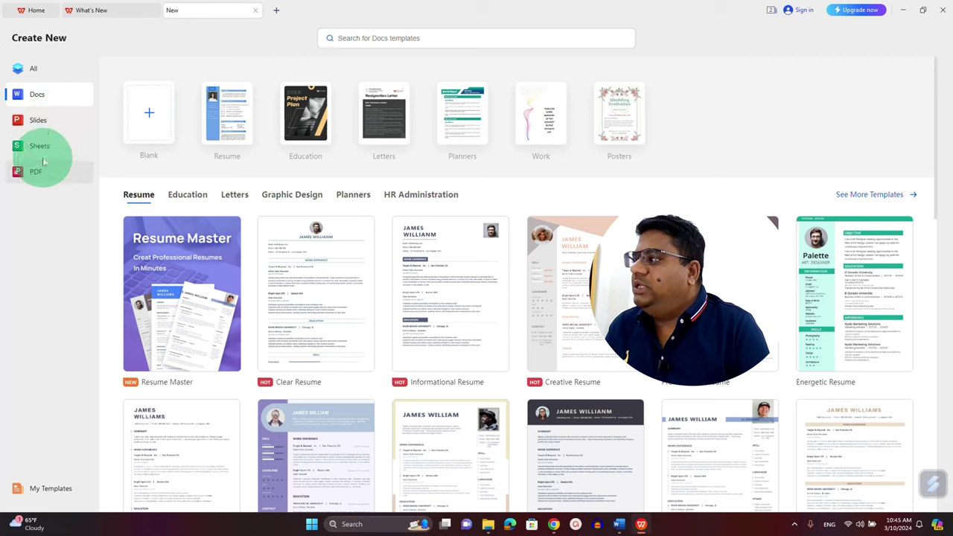
{"action": "left_click", "coordinate": [130, 124]}
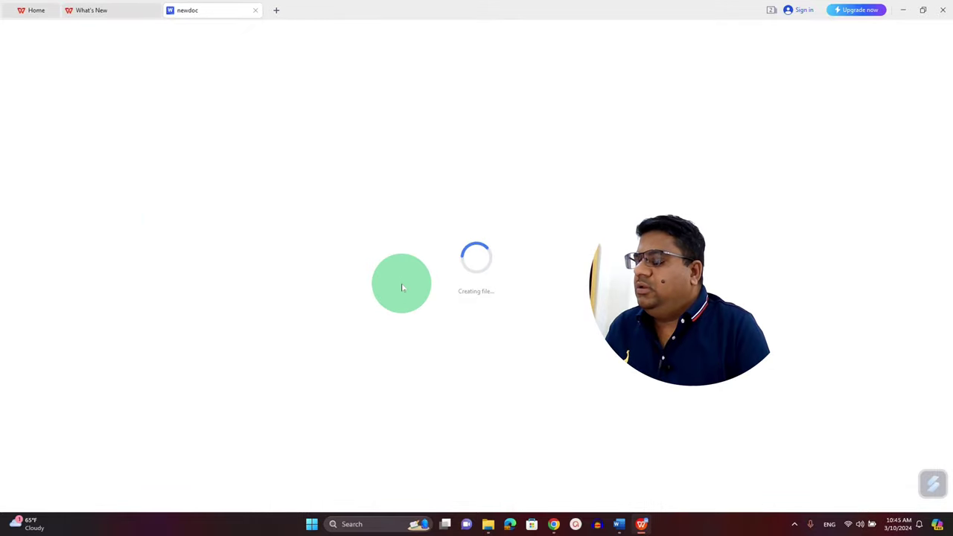